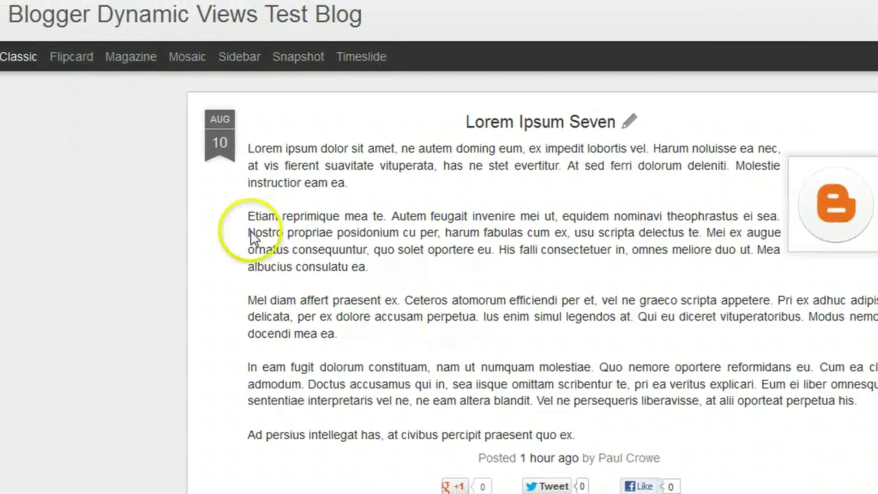
# Preview the test blog in Flipcard, Magazine and Mosaic views, then return it to Classic.
pyautogui.click(79, 71)
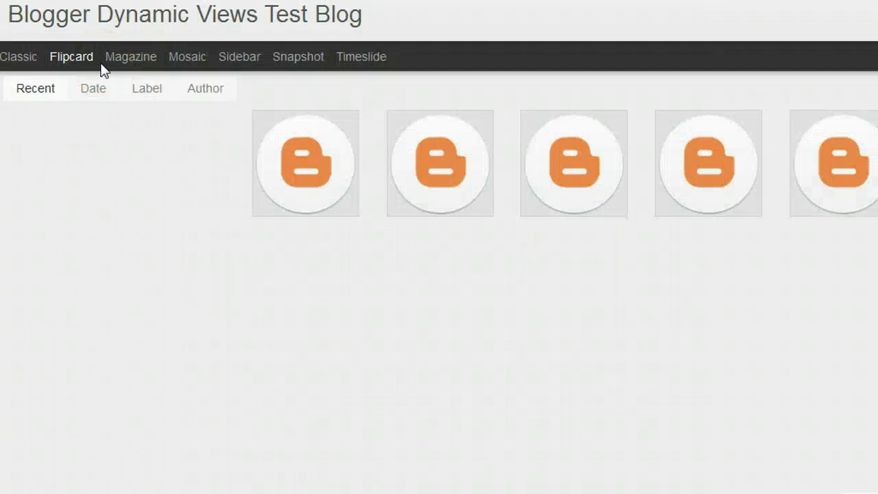
pyautogui.click(127, 63)
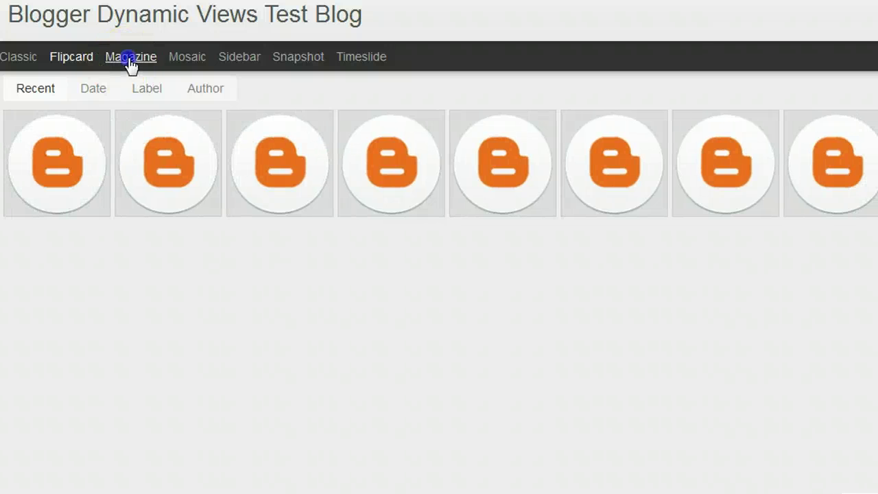
pyautogui.click(180, 58)
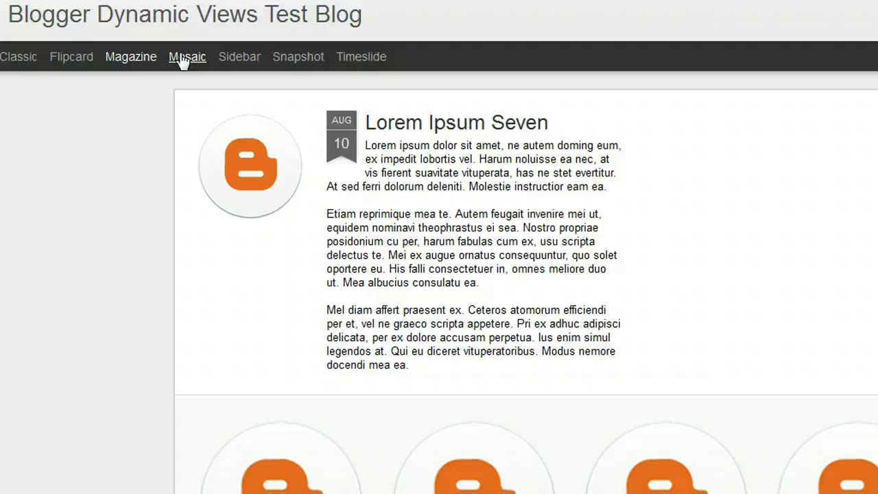
pyautogui.click(63, 59)
pyautogui.click(20, 58)
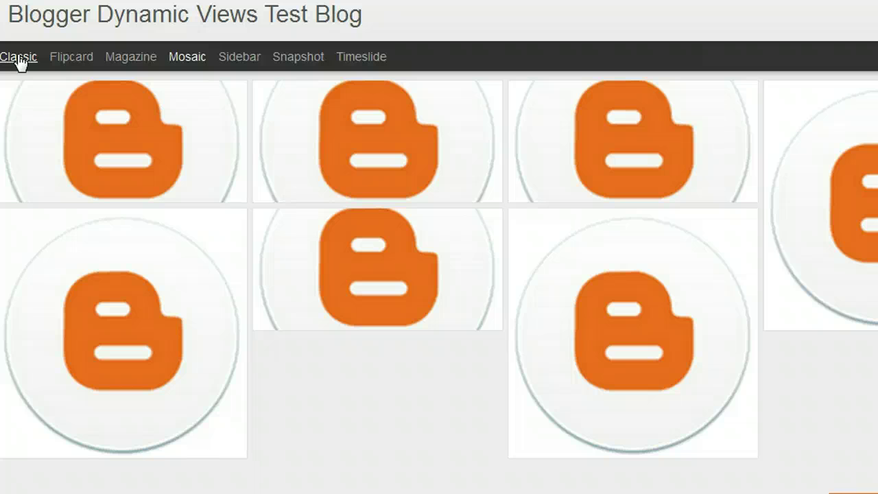
pyautogui.click(20, 60)
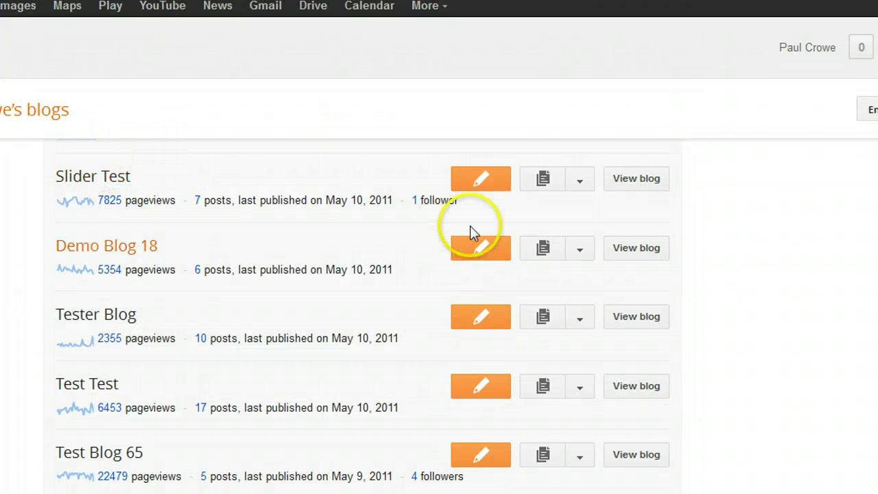
# Go to the Slider Test blog's Earnings page from its dashboard menu.
pyautogui.click(582, 180)
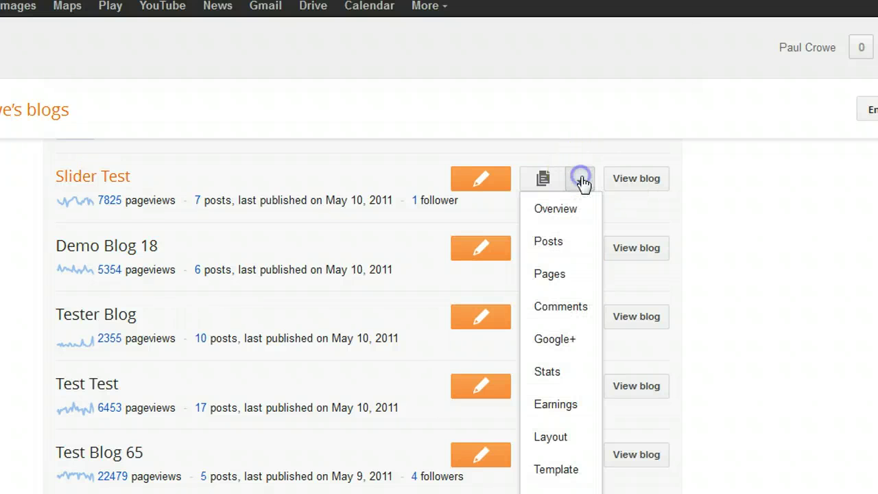
pyautogui.click(556, 406)
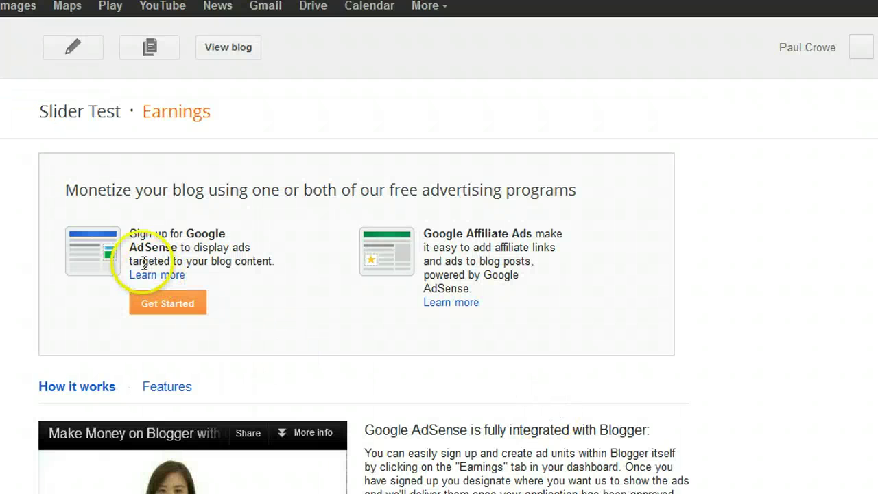
pyautogui.click(233, 240)
pyautogui.click(237, 232)
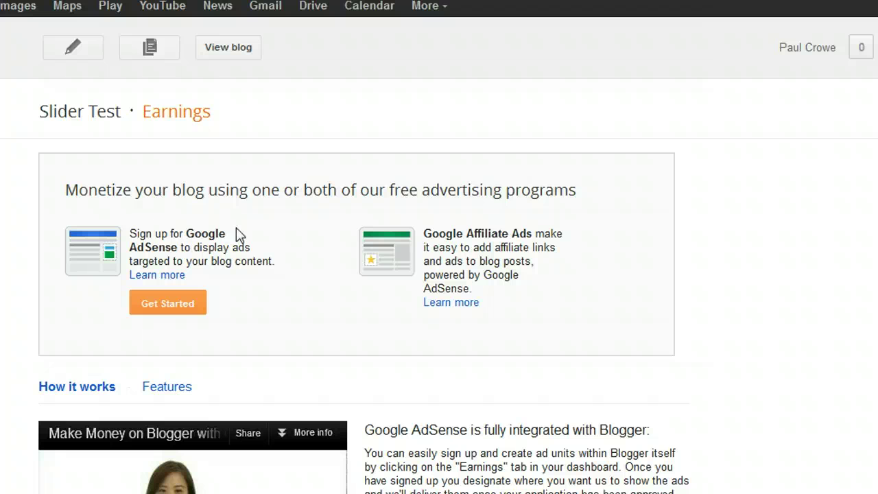
pyautogui.click(193, 304)
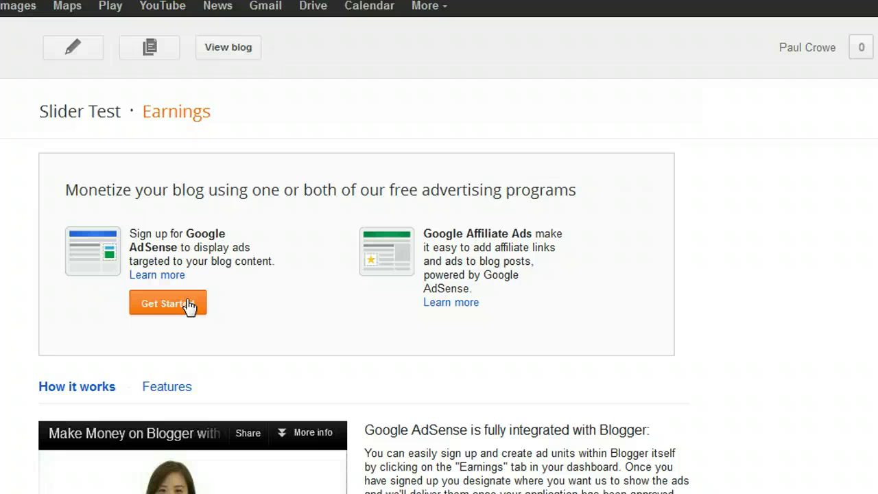
pyautogui.click(168, 303)
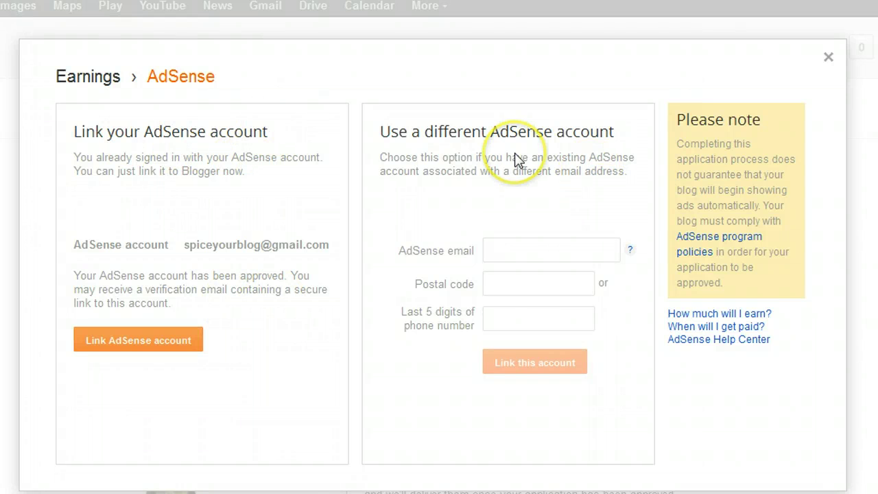
# Link the already approved AdSense account to the Slider Test blog.
pyautogui.click(132, 350)
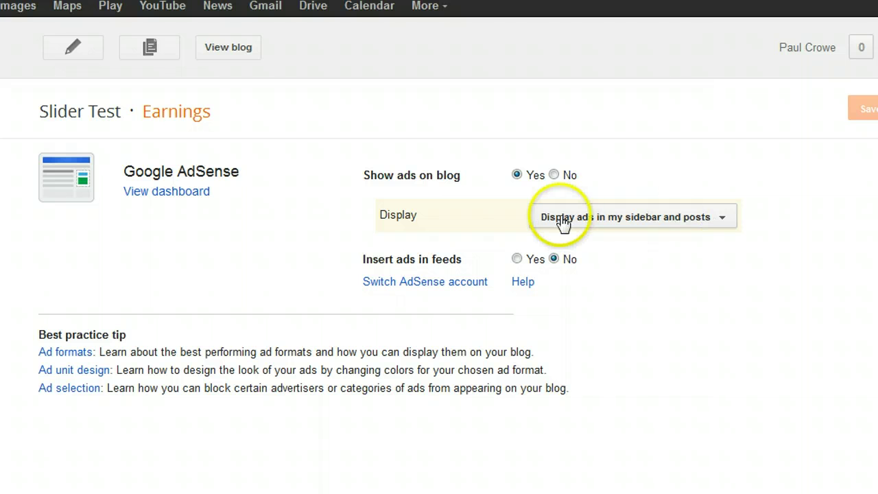
# Keep ad placement on sidebar and posts, and toggle Show ads on blog to No, then back to Yes.
pyautogui.click(666, 224)
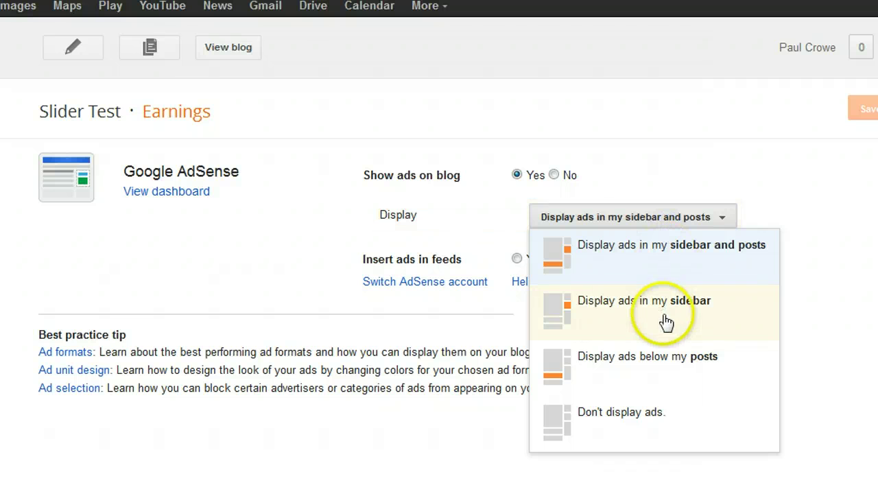
pyautogui.click(652, 108)
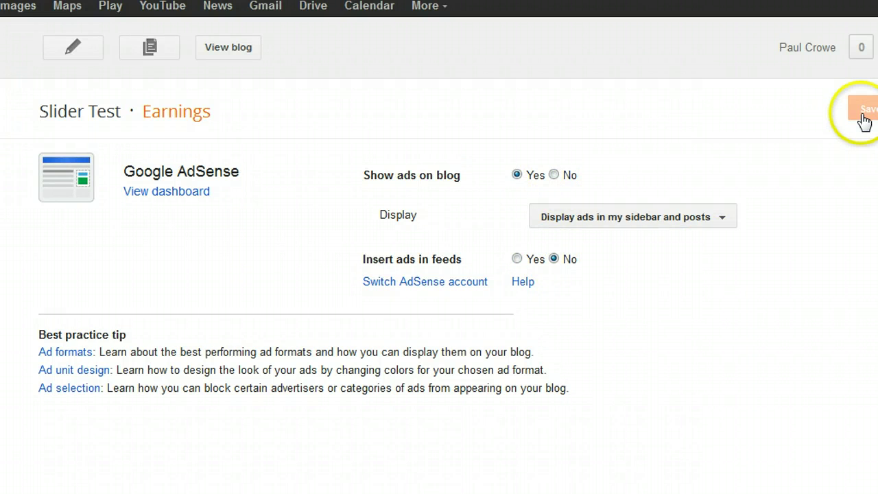
pyautogui.click(554, 175)
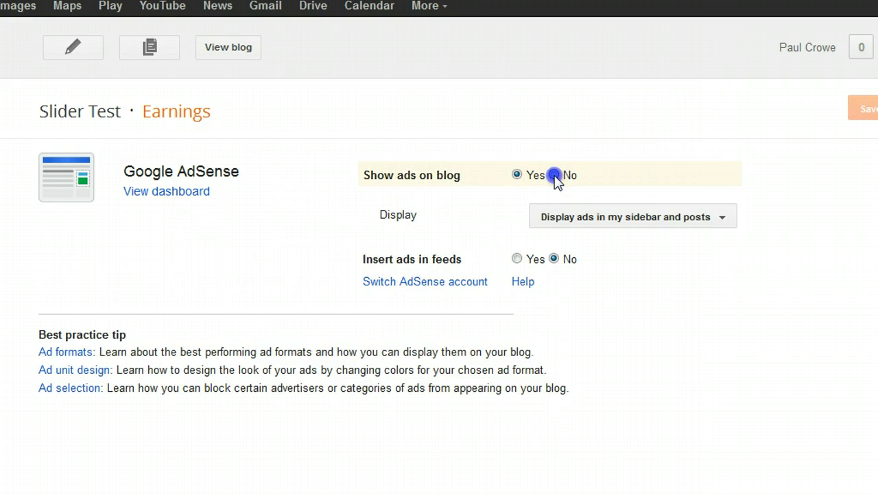
pyautogui.click(517, 175)
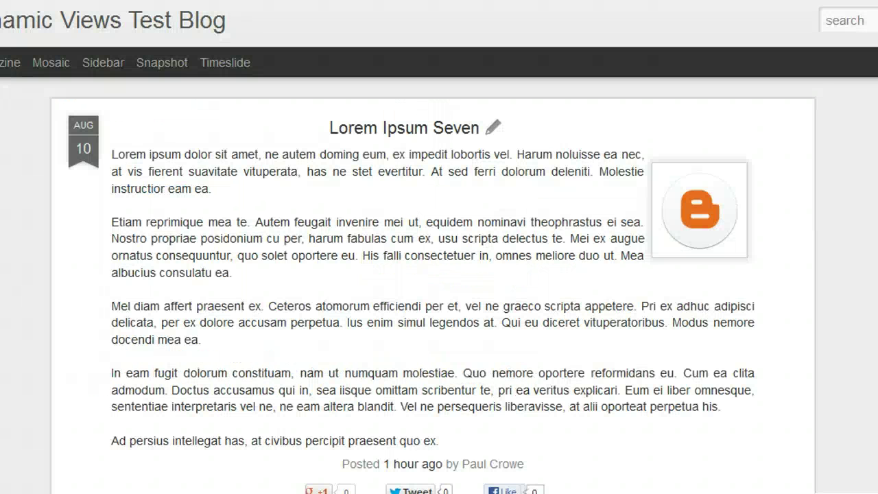
pyautogui.click(348, 221)
pyautogui.scroll(-6, 439, 275)
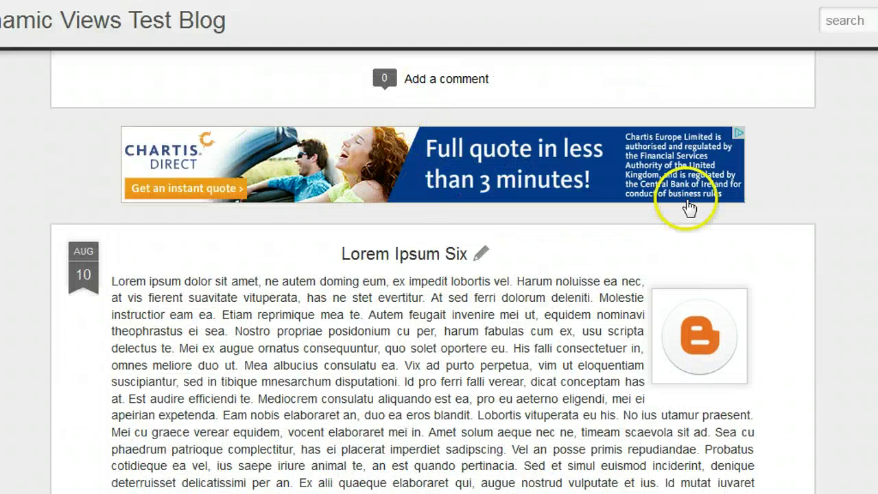
pyautogui.scroll(-20, 439, 275)
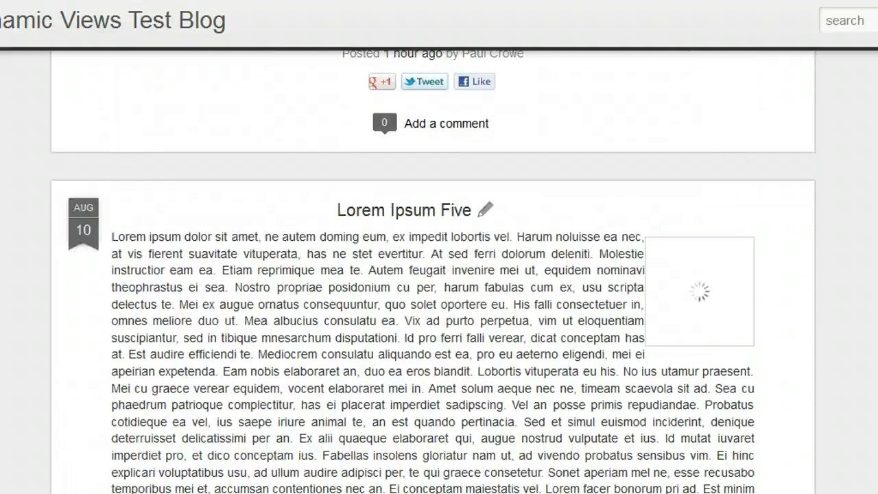
pyautogui.scroll(-10, 439, 274)
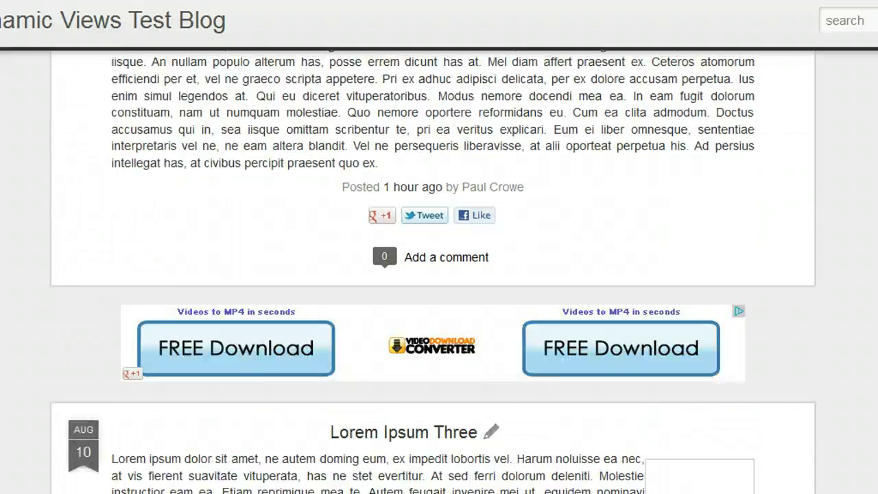
pyautogui.scroll(-15, 439, 274)
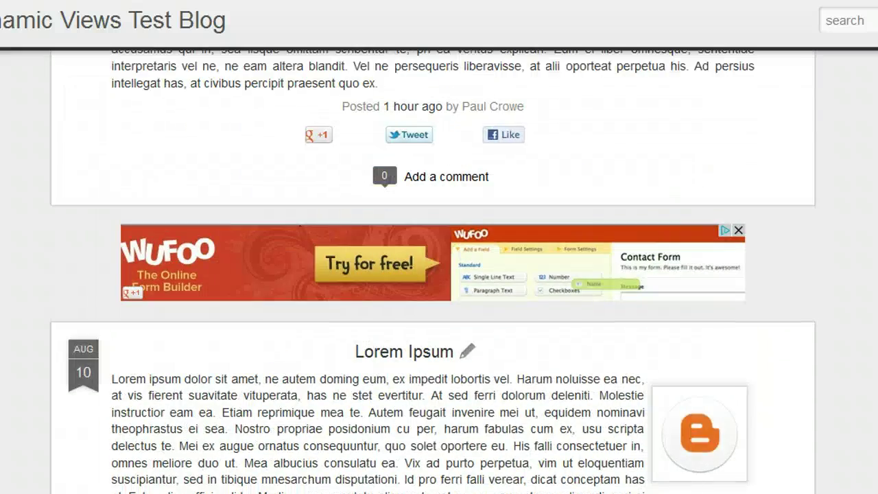
pyautogui.scroll(-5, 183, 180)
pyautogui.scroll(20, 184, 180)
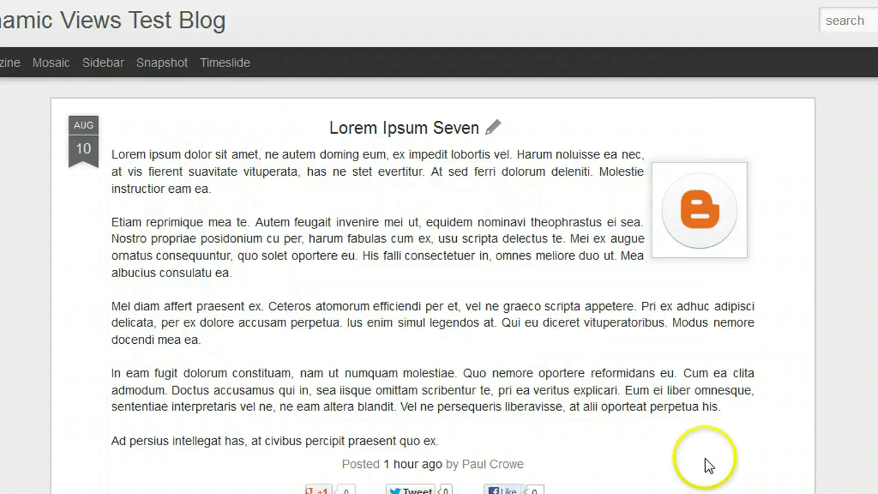
pyautogui.click(11, 64)
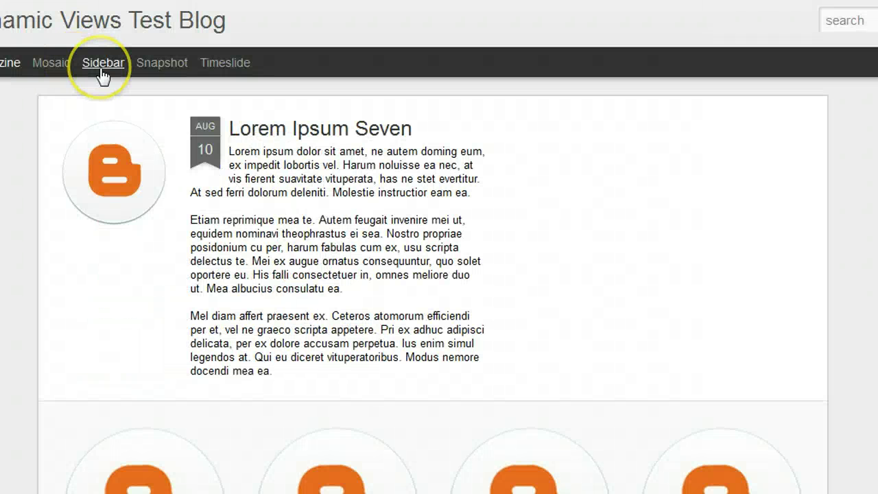
# Check the sidebar ad in Sidebar view, then switch the blog to Snapshot view.
pyautogui.click(102, 64)
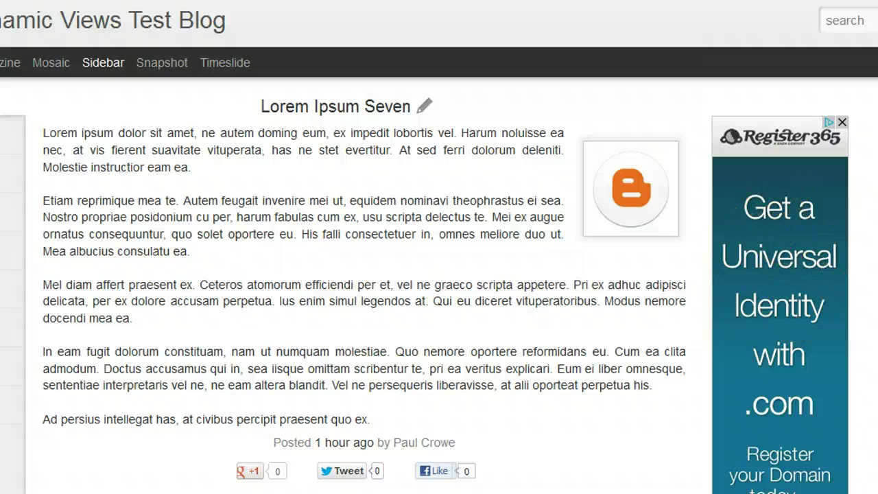
pyautogui.scroll(-2, 364, 274)
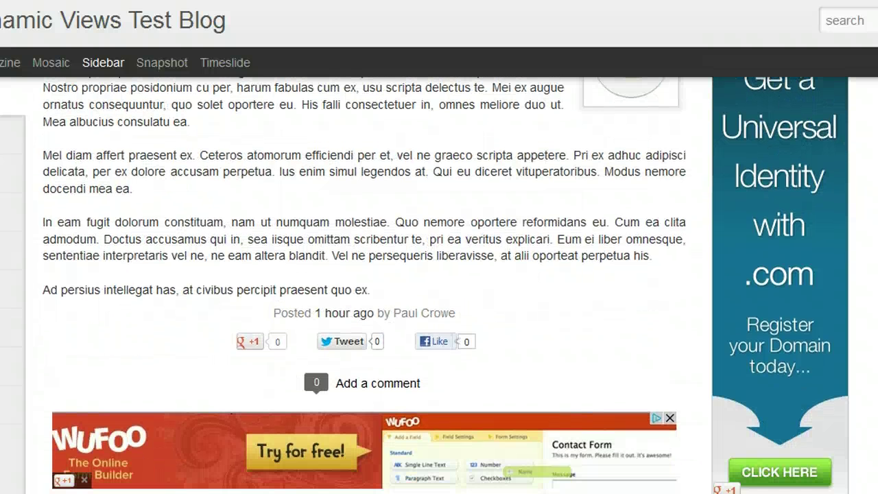
pyautogui.scroll(2, 177, 140)
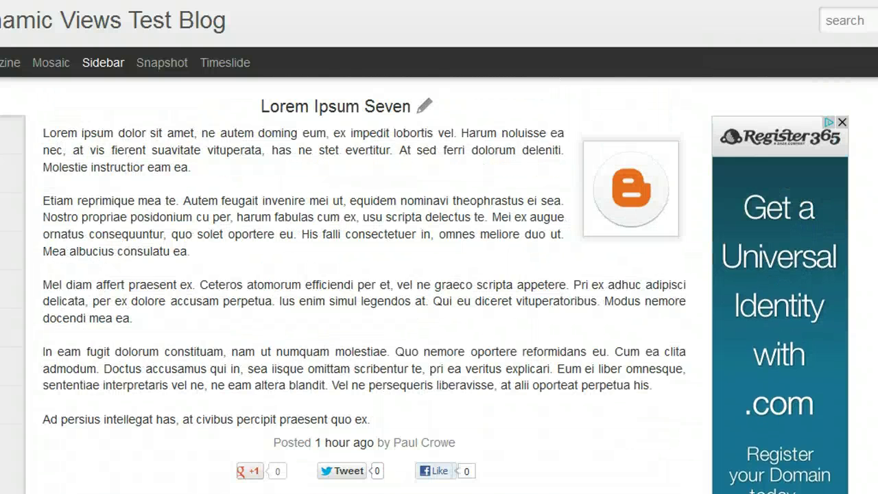
pyautogui.click(177, 141)
pyautogui.click(151, 67)
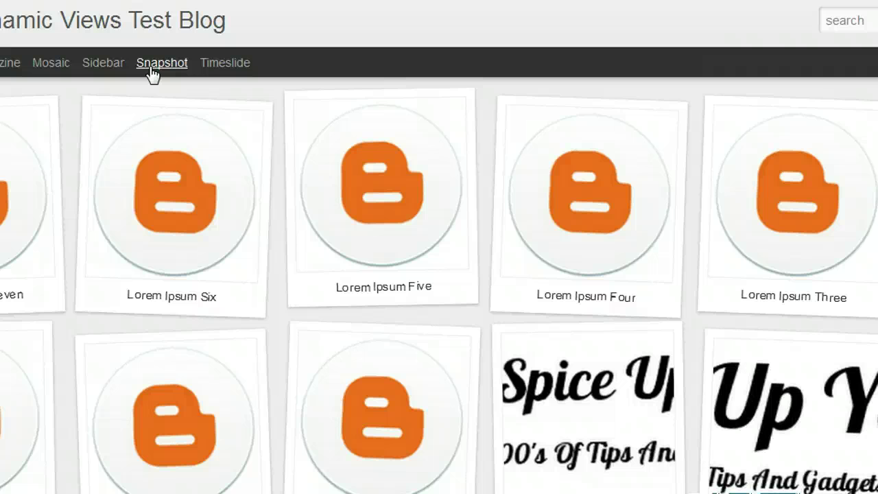
pyautogui.click(845, 70)
pyautogui.scroll(-3, 845, 69)
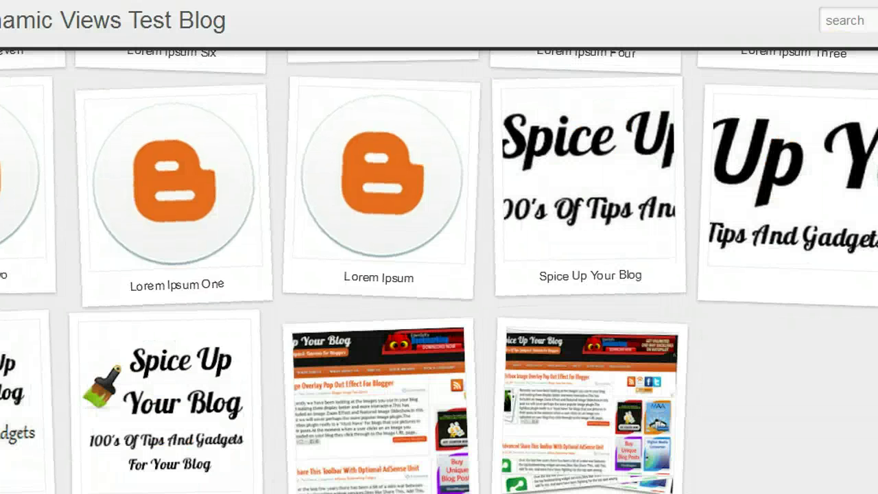
pyautogui.scroll(3, 364, 191)
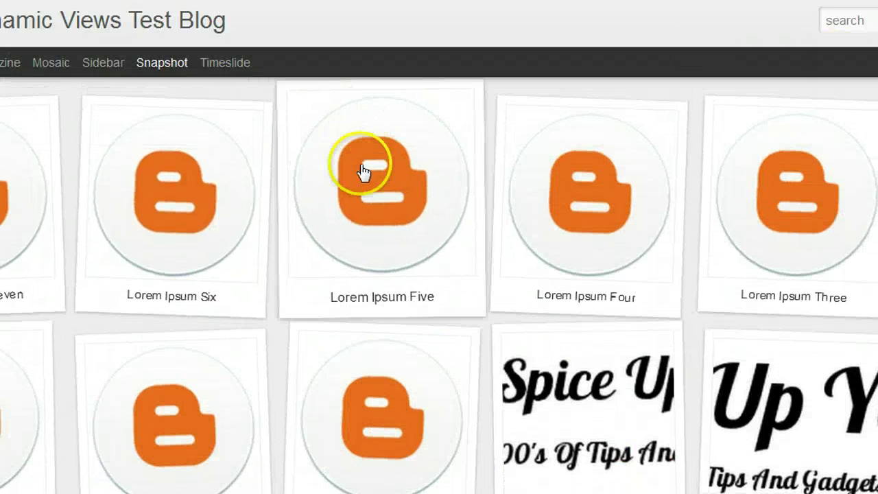
pyautogui.click(364, 190)
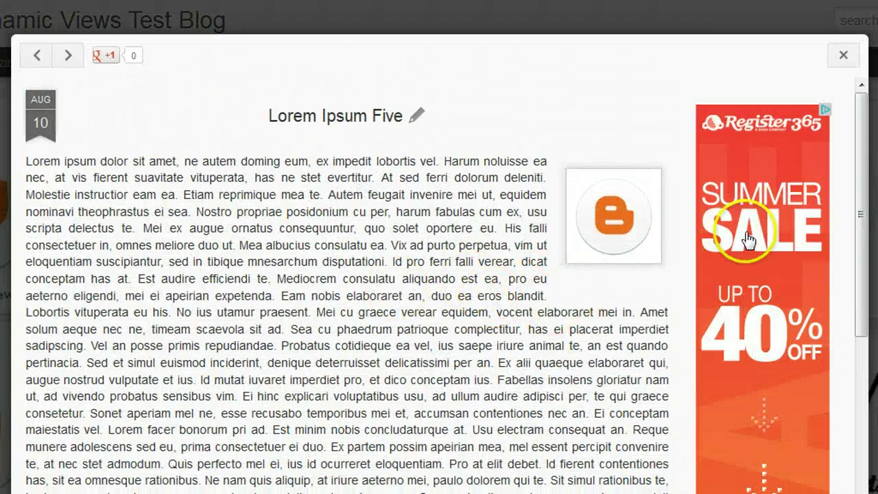
pyautogui.moveTo(858, 209); pyautogui.dragTo(862, 399)
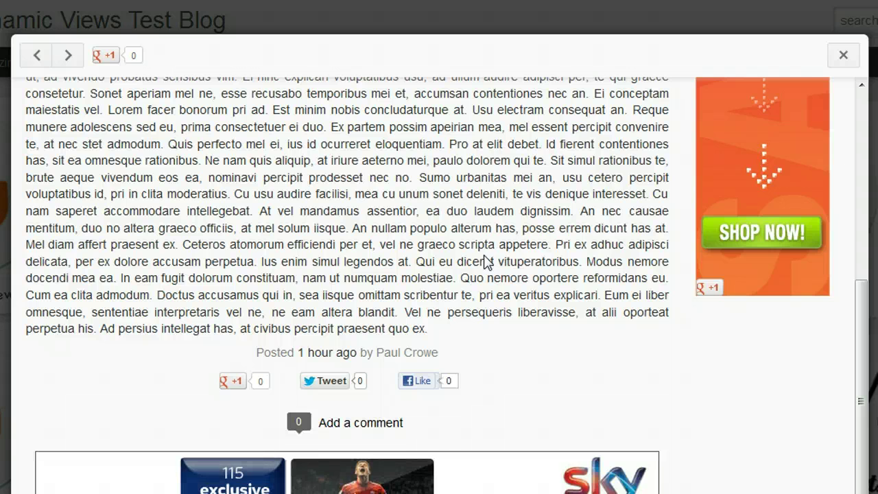
pyautogui.moveTo(859, 410); pyautogui.dragTo(856, 172)
pyautogui.click(843, 56)
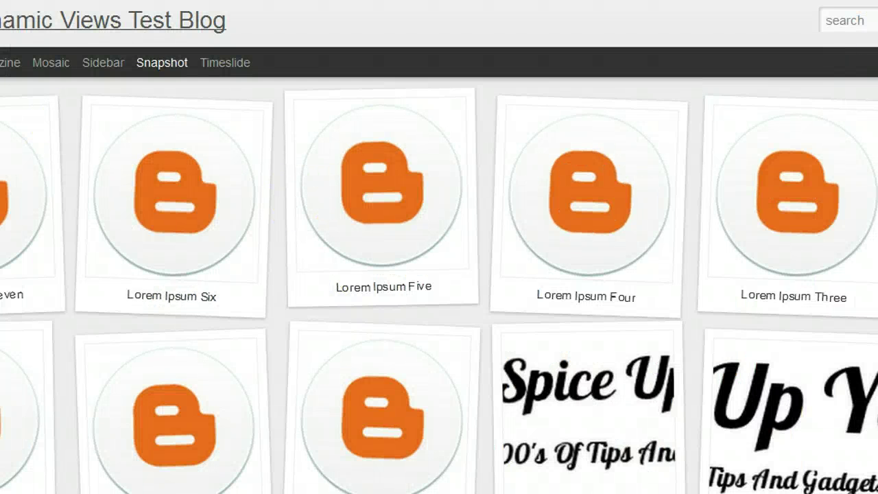
# Return to the blog's main page showing the full Lorem Ipsum Seven post.
pyautogui.click(2, 22)
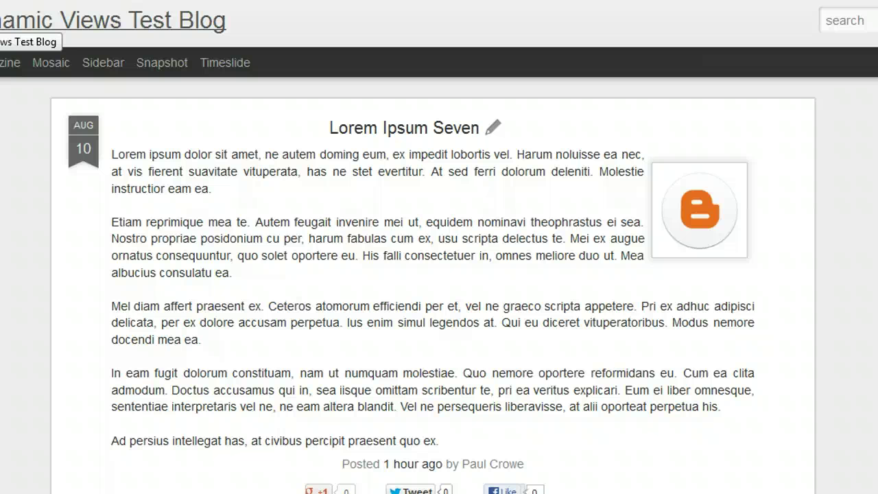
pyautogui.click(478, 143)
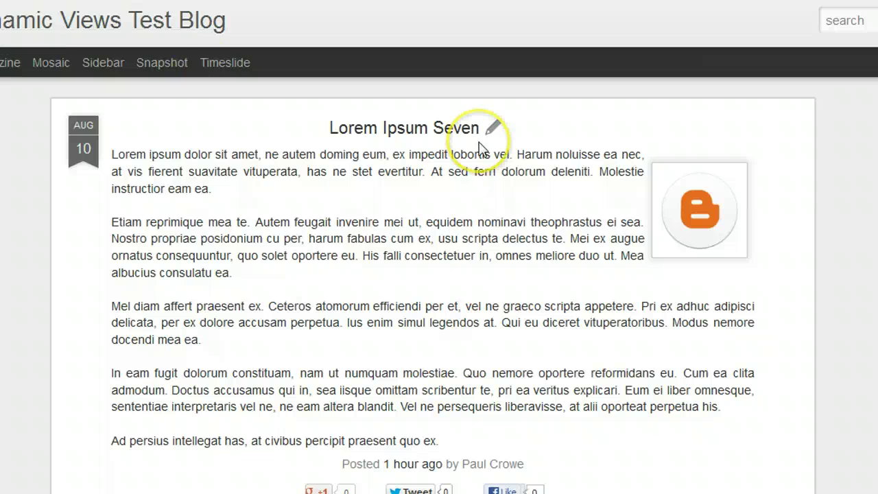